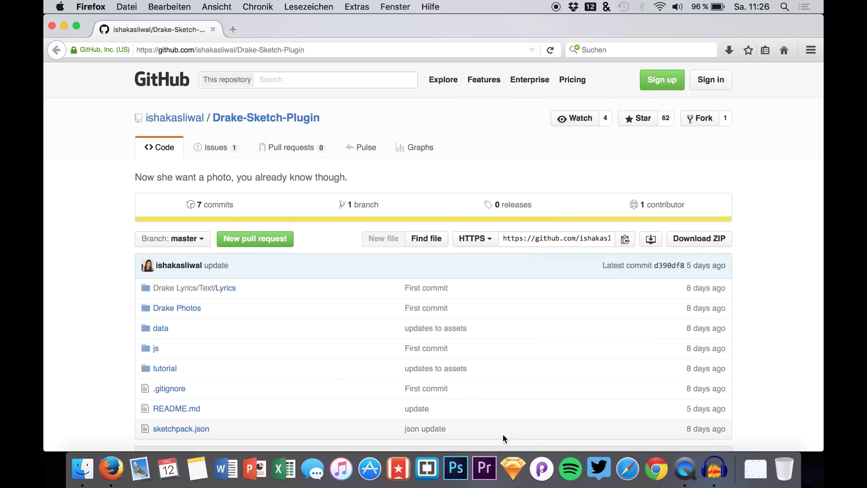
Open a blank Untitled Sketch document, skip the offered update, and return to Firefox.
click(515, 470)
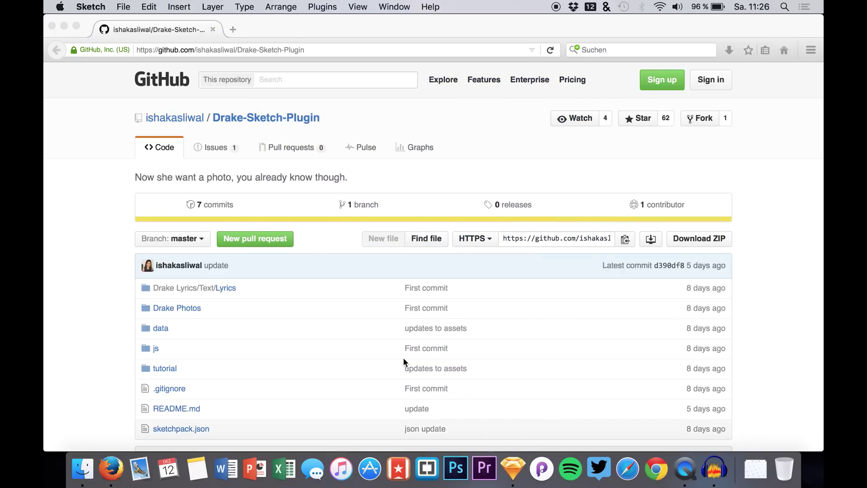
click(616, 321)
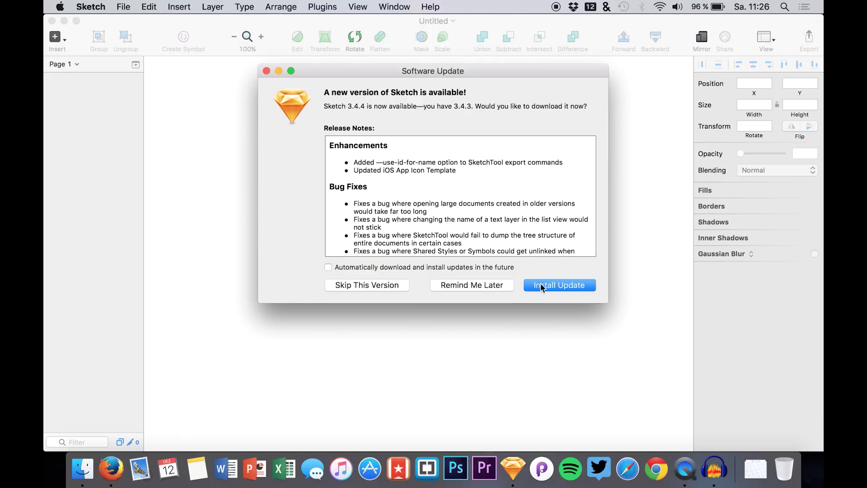
click(365, 288)
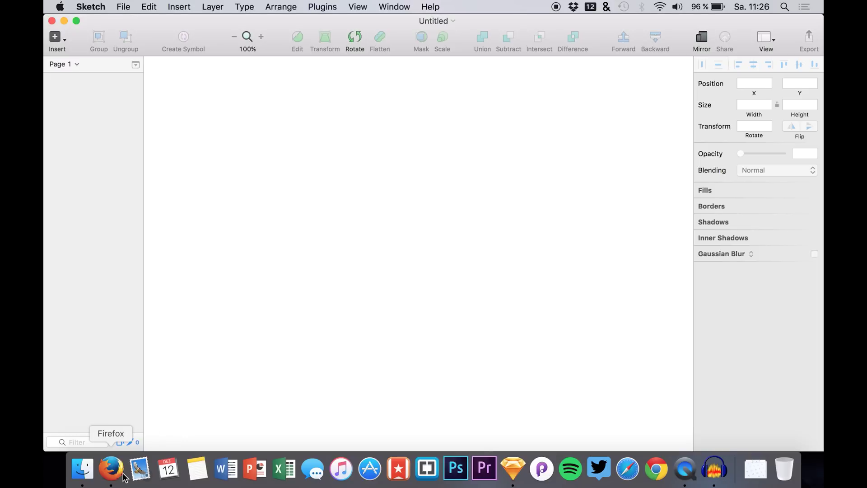
click(111, 474)
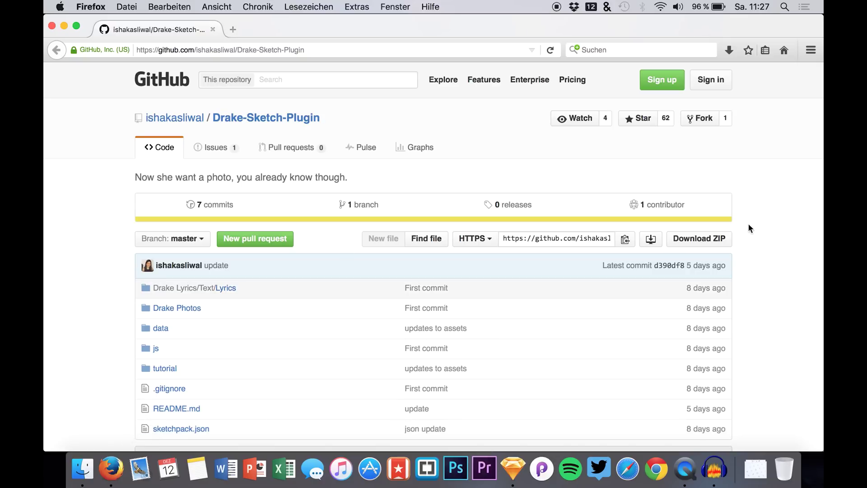
Download the Drake-Sketch-Plugin repository as a zip and save the file.
click(699, 240)
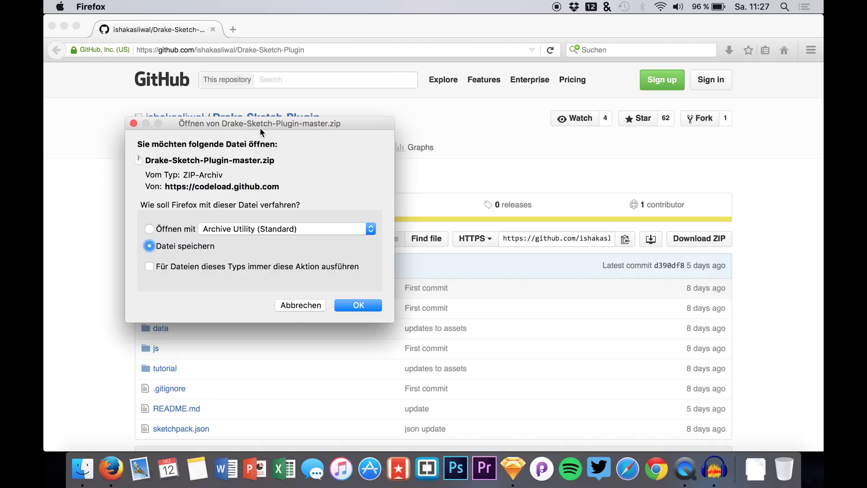
click(365, 304)
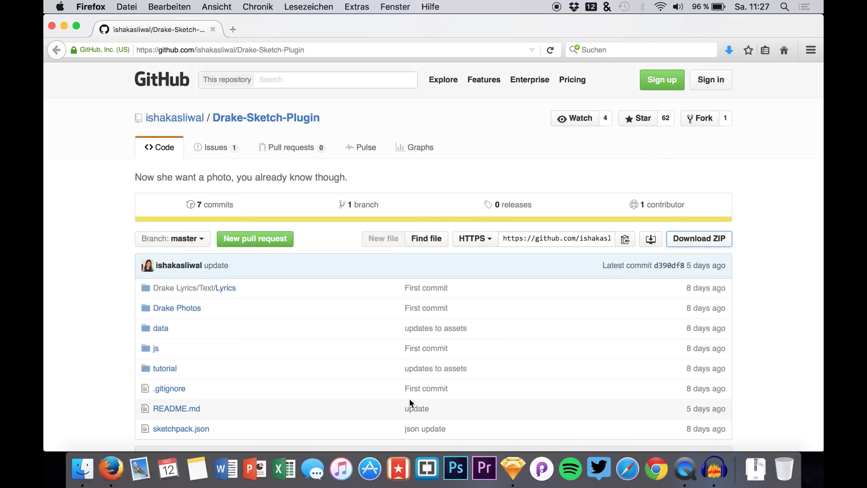
scroll(331, 320, down, 10)
scroll(332, 321, up, 1)
scroll(332, 320, down, 2)
scroll(331, 320, up, 4)
scroll(331, 321, down, 10)
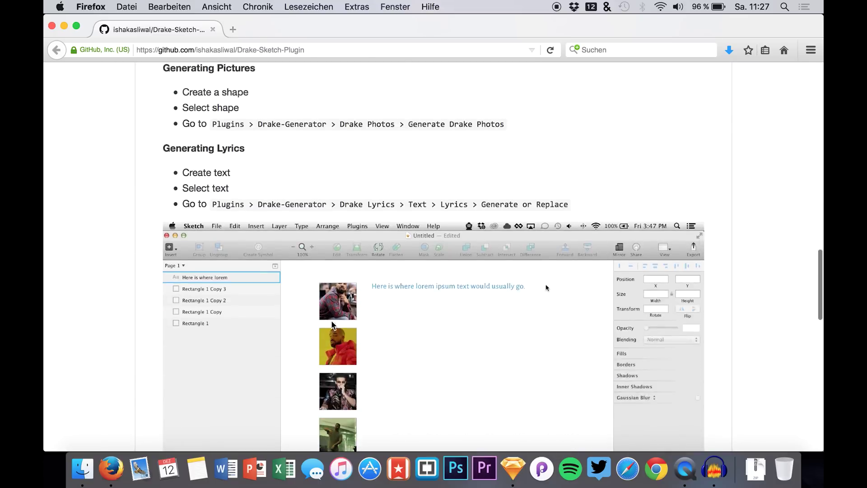
scroll(331, 320, down, 7)
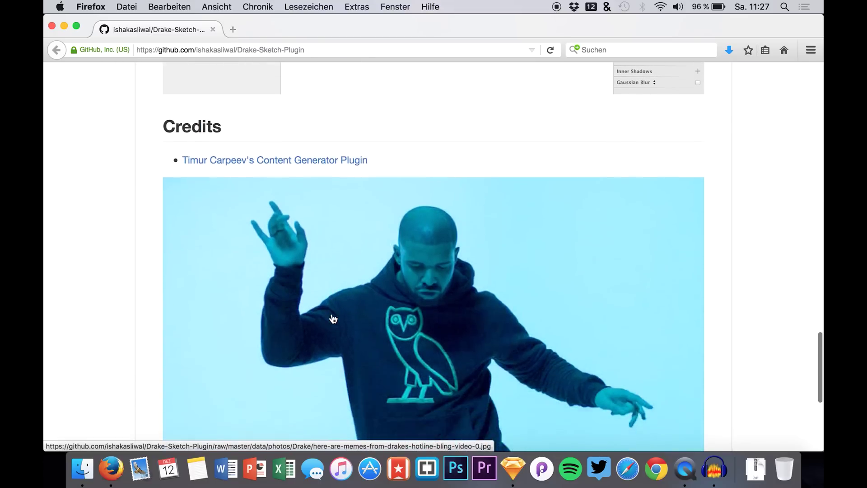
scroll(333, 319, down, 5)
scroll(333, 320, up, 8)
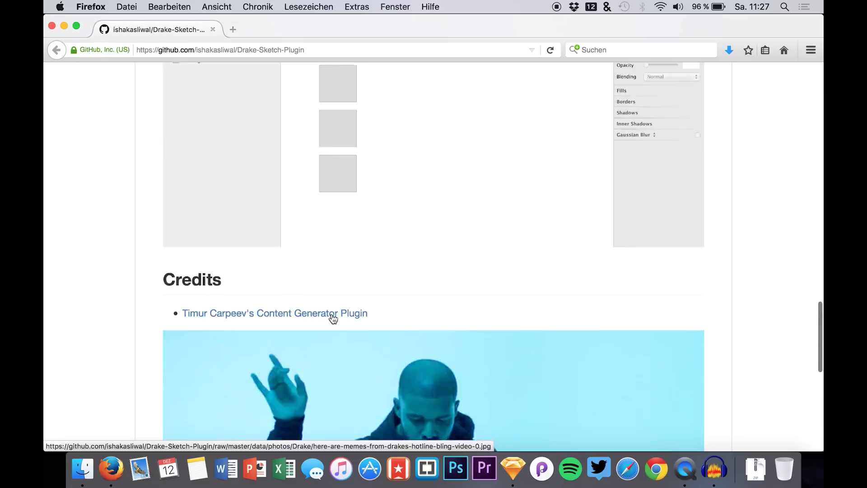
scroll(333, 319, up, 9)
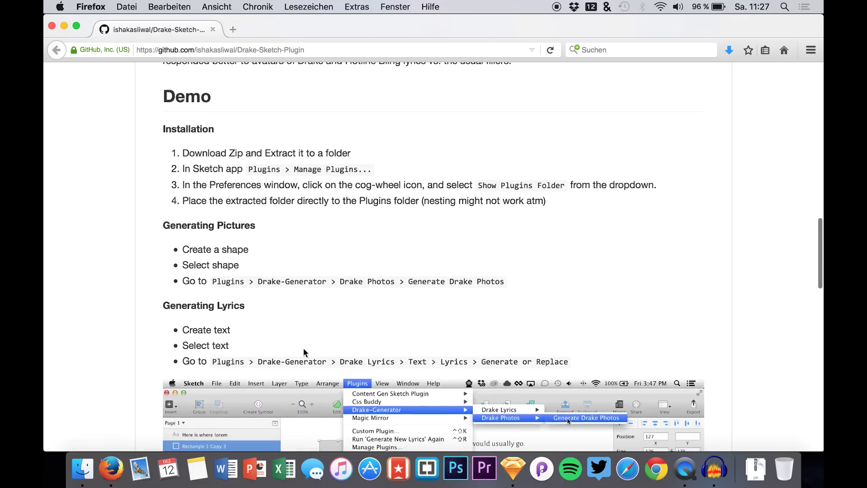
scroll(303, 303, down, 5)
scroll(304, 307, up, 4)
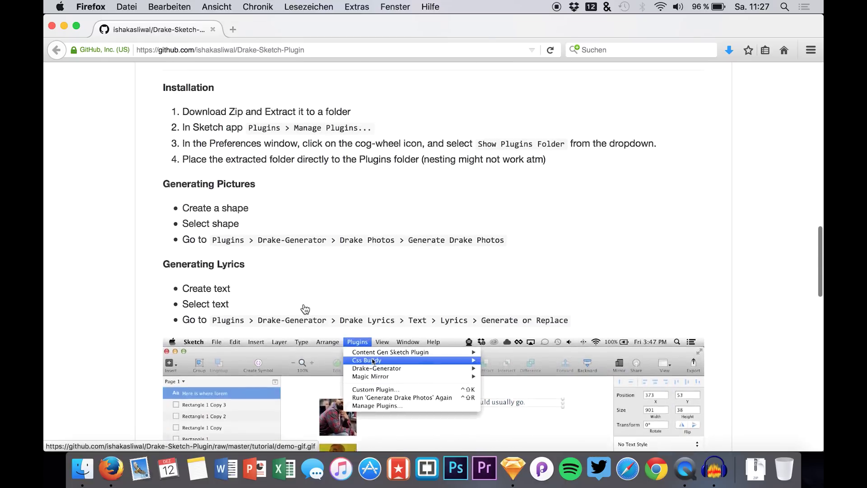
scroll(305, 309, up, 6)
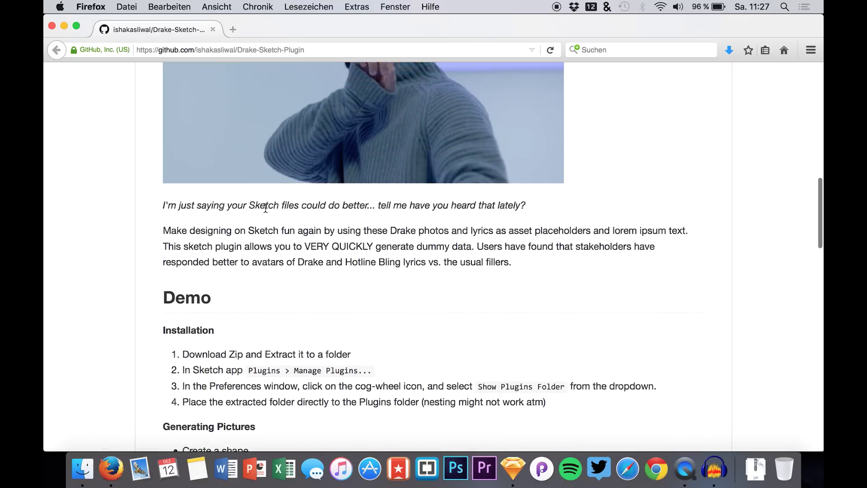
scroll(265, 208, up, 4)
Extract the Drake-Sketch-Plugin-master zip from the Downloads stack, then return to Sketch.
click(755, 470)
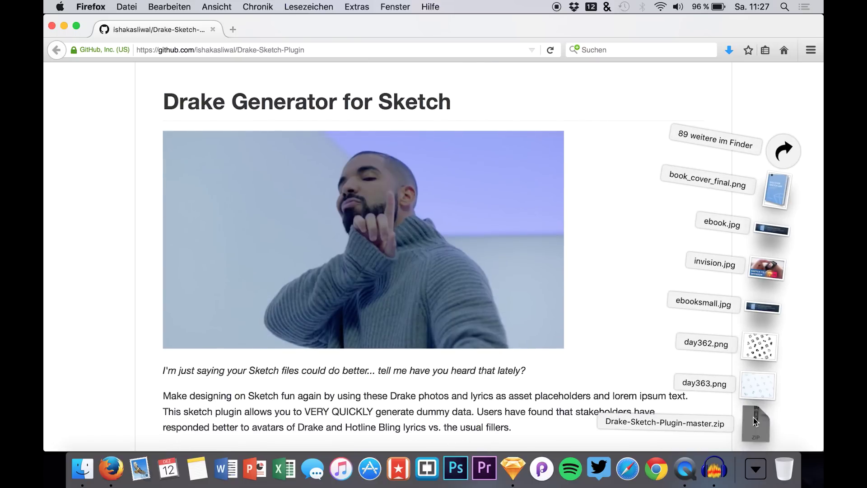
click(755, 420)
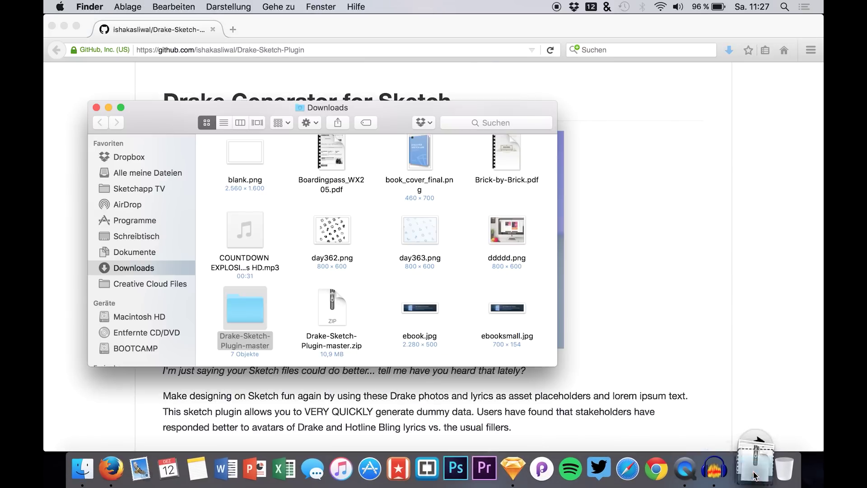
click(756, 470)
key(Escape)
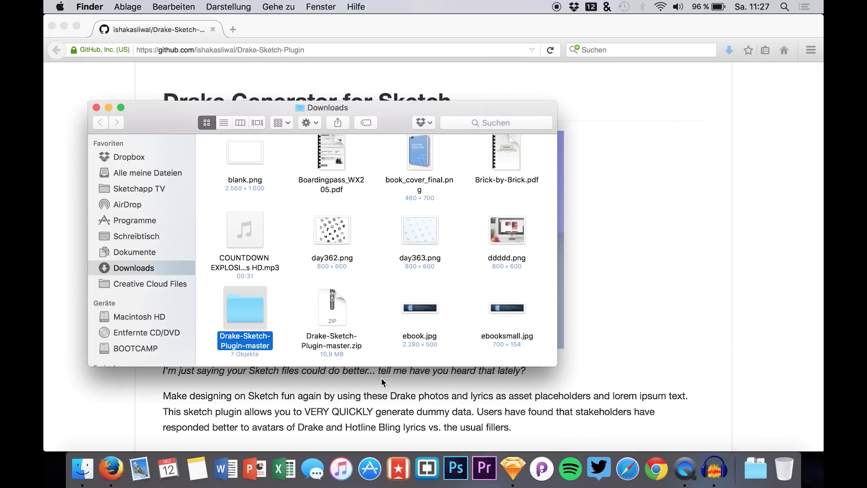
click(513, 469)
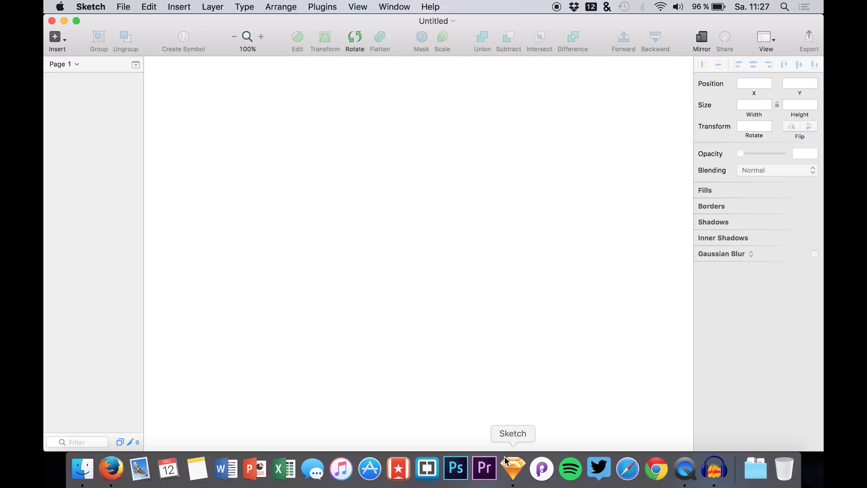
Reveal the Plugins folder in Finder from Manage Plugins' gear menu (Show Plugins Folder).
click(309, 4)
click(337, 73)
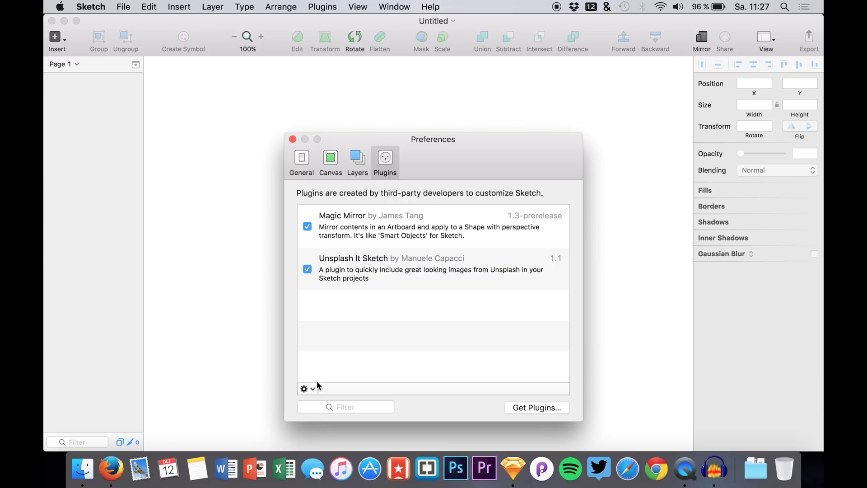
click(312, 389)
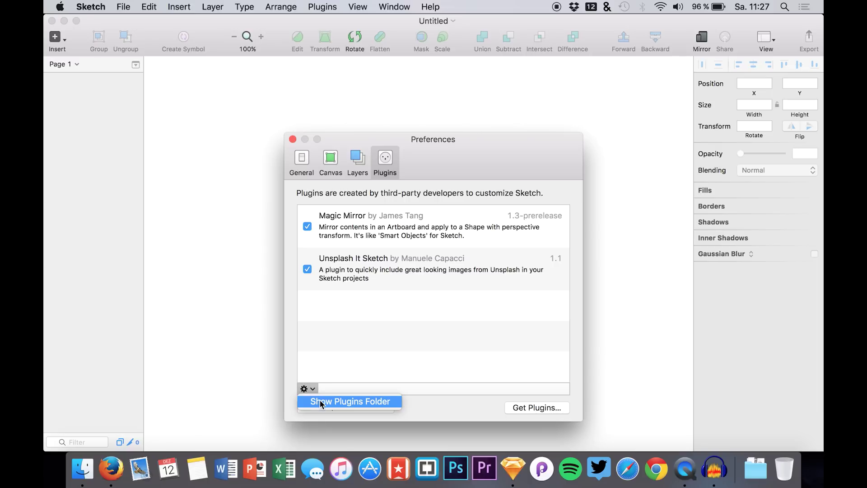
click(322, 402)
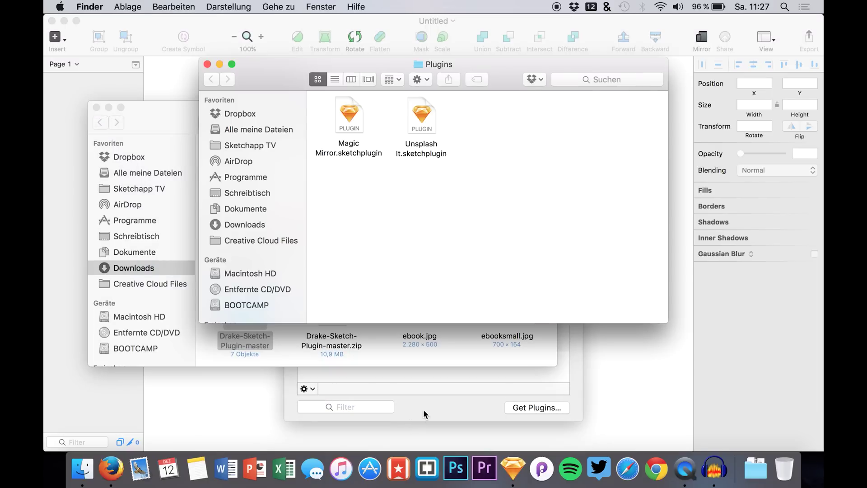
Drag the Drake-Sketch-Plugin-master folder from Downloads into Sketch's Plugins folder.
click(250, 338)
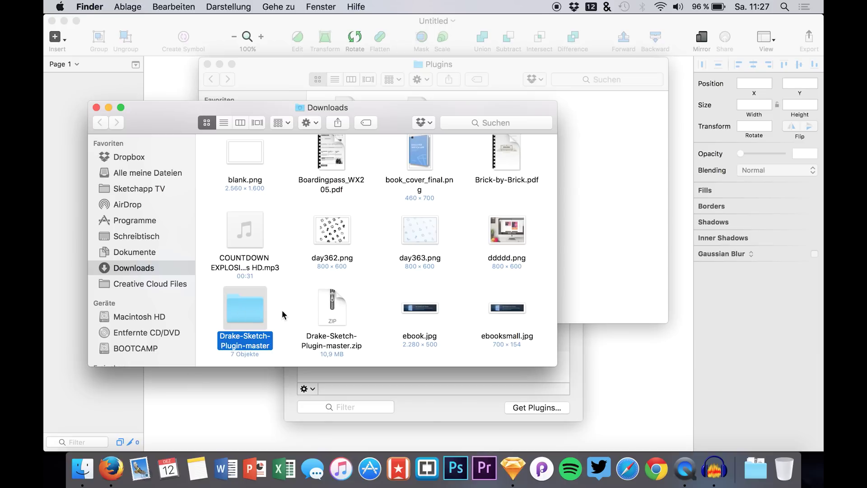
double_click(243, 321)
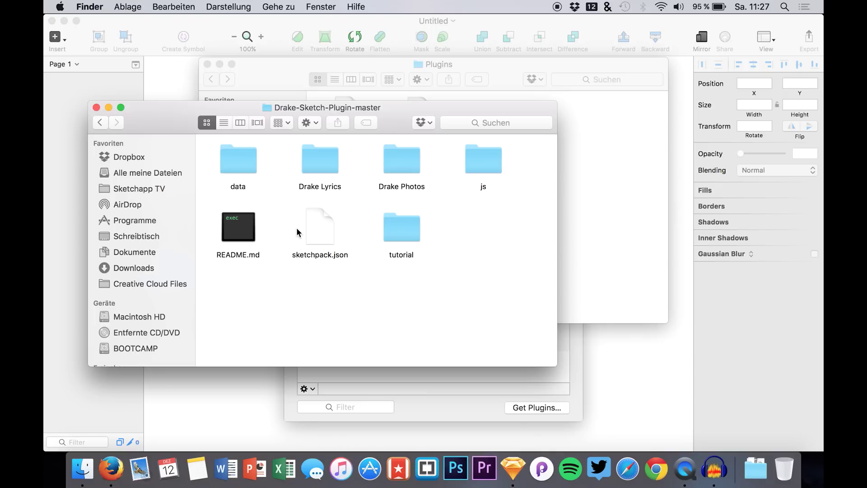
click(100, 122)
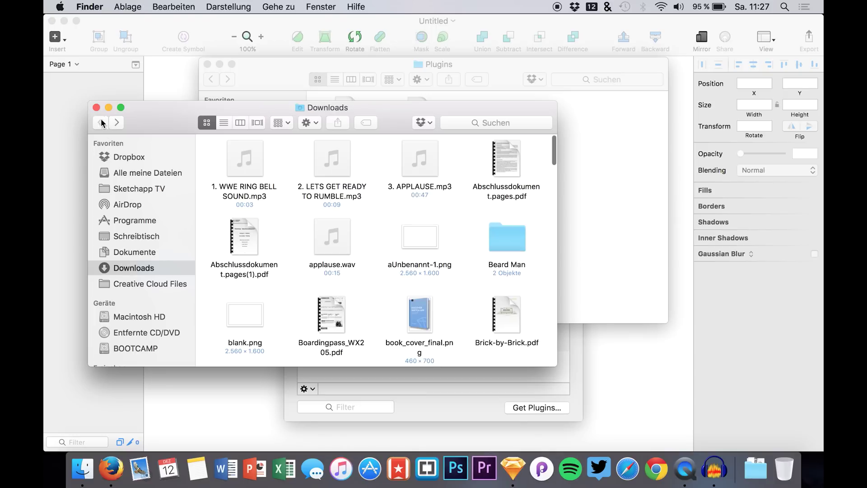
scroll(387, 197, down, 20)
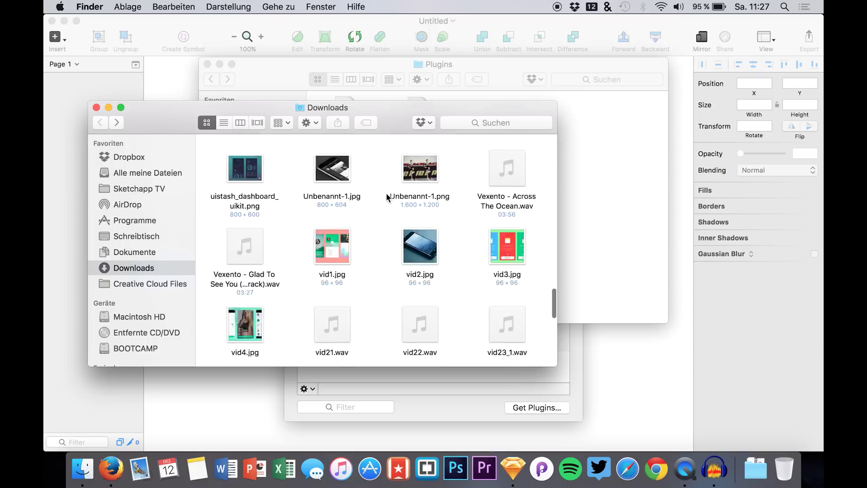
key(d)
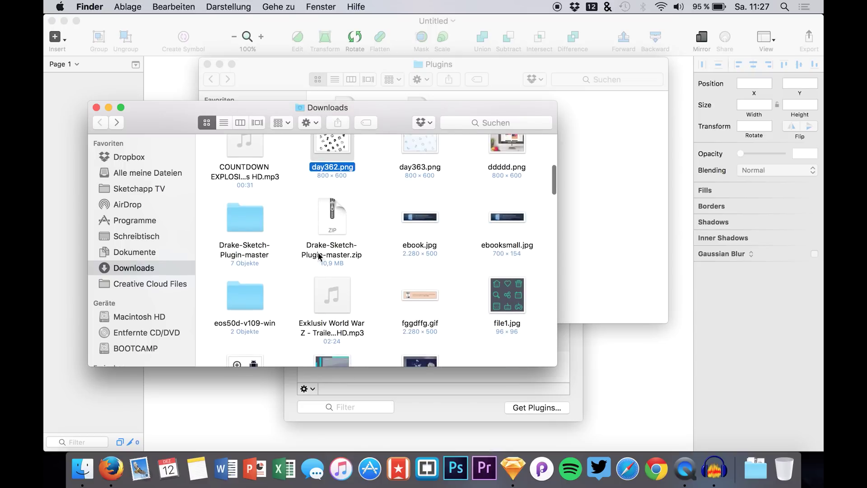
mouse_move(243, 229)
mouse_down()
mouse_move(645, 181)
mouse_move(461, 160)
mouse_move(472, 161)
mouse_up()
click(618, 238)
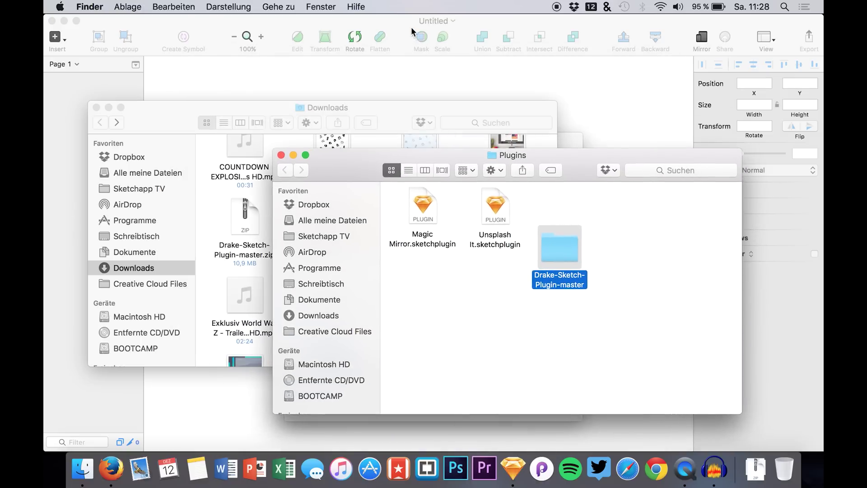
click(413, 33)
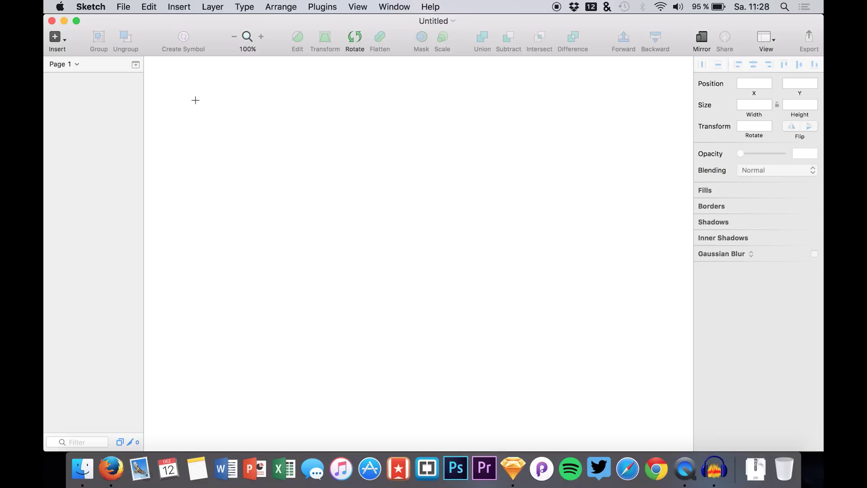
Draw a wide 637×378 Artboard 1 on the canvas, shifted slightly left.
key(a)
mouse_move(223, 130)
mouse_down()
mouse_move(536, 304)
mouse_move(612, 360)
mouse_up()
mouse_move(304, 192)
mouse_down()
mouse_move(313, 189)
mouse_move(293, 197)
mouse_up()
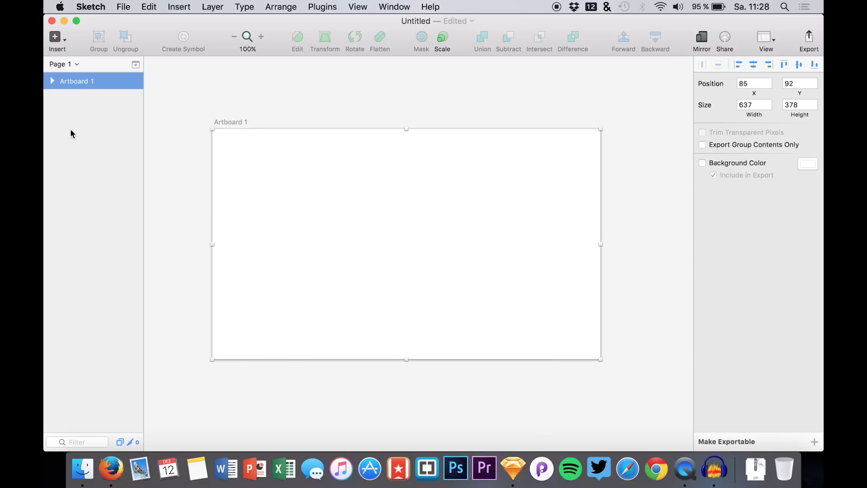
click(53, 80)
Draw a 363×245 rectangle on the artboard and move it to 16, 16.
click(55, 37)
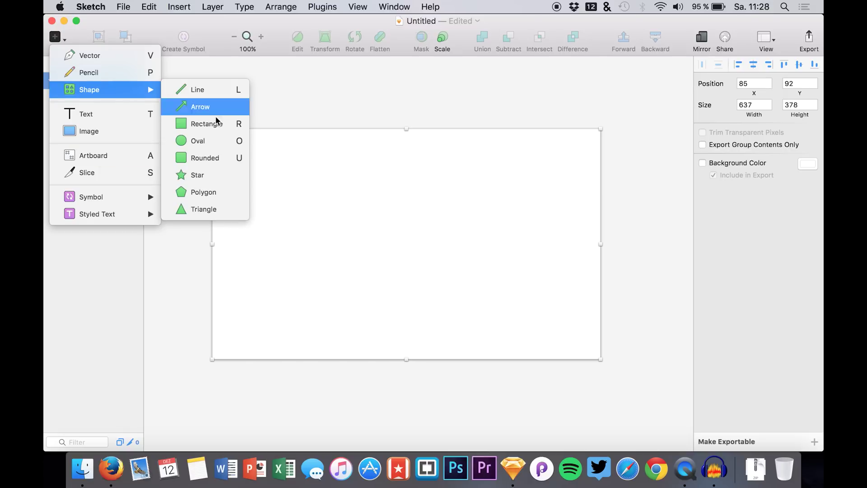
click(269, 189)
key(r)
drag(260, 175, 481, 324)
drag(391, 246, 353, 209)
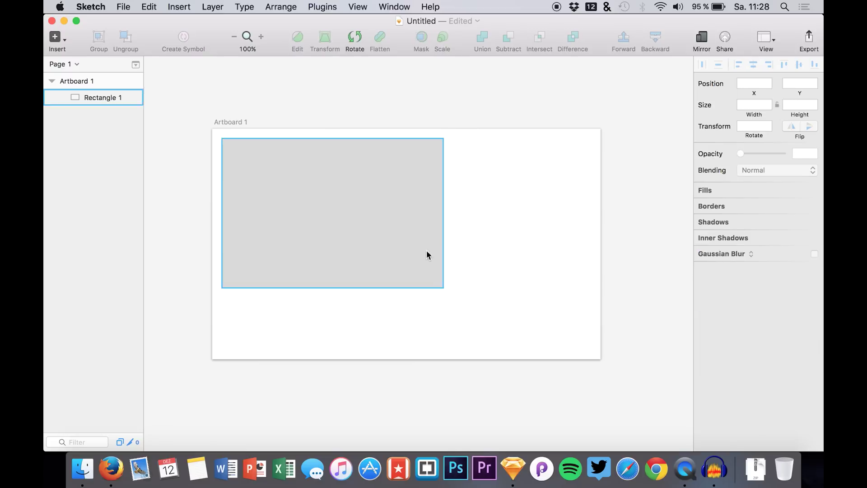
click(311, 6)
Fill Rectangle 1 with a photo via Drake Photos > Generate Drake Photos.
mouse_move(326, 26)
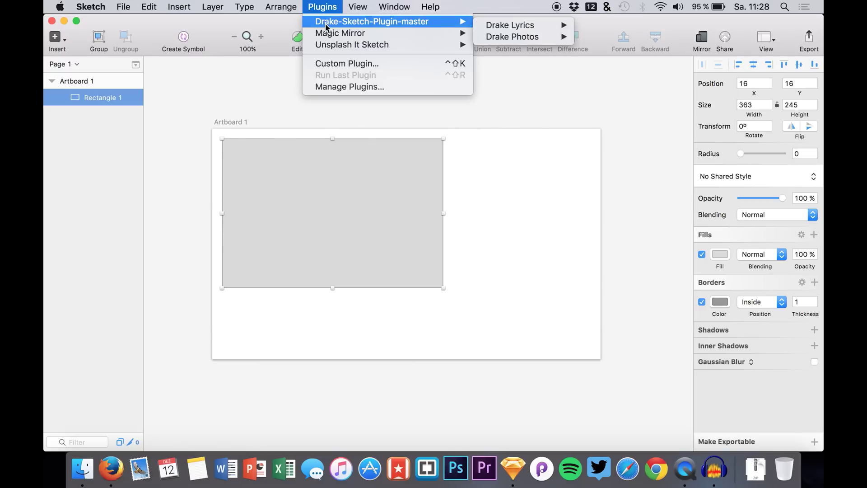
mouse_move(538, 37)
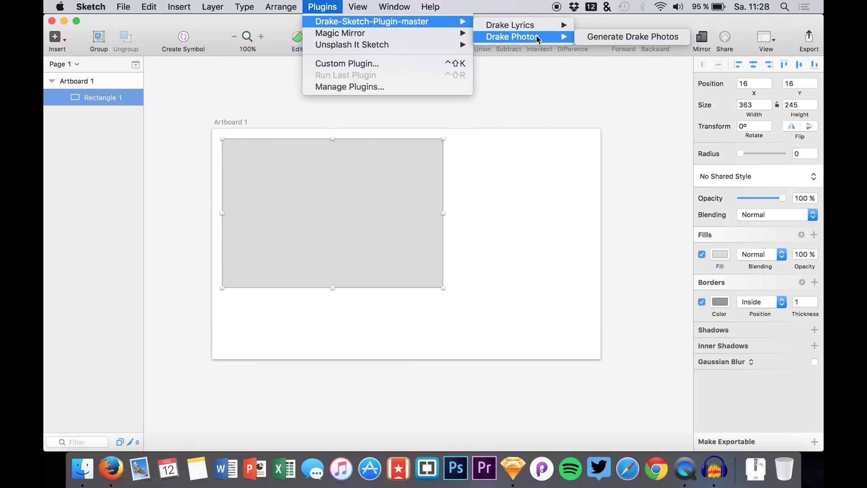
click(621, 42)
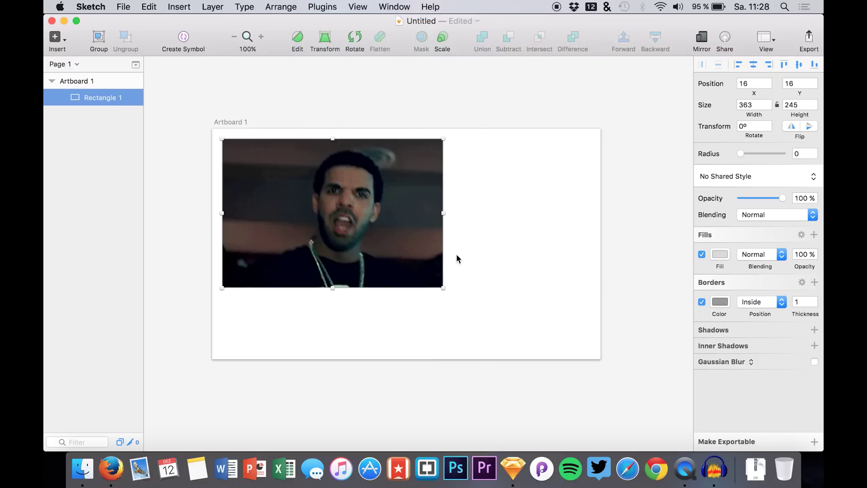
Draw the first small rectangle below the large image and fill it with a Drake photo.
key(r)
drag(224, 295, 289, 349)
click(359, 7)
mouse_move(323, 6)
mouse_move(372, 21)
mouse_move(560, 39)
click(641, 38)
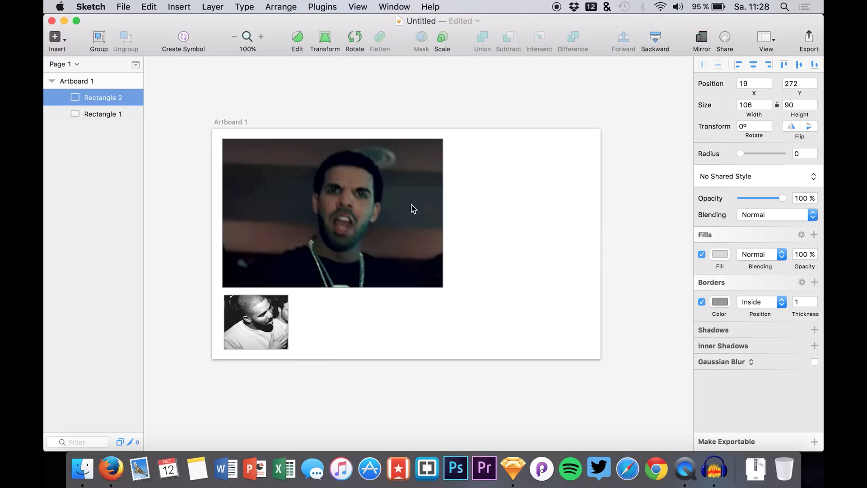
Draw a second thumbnail beside the first and fill it with a Drake photo.
key(r)
mouse_move(293, 297)
mouse_down()
mouse_move(388, 337)
mouse_move(358, 348)
mouse_up()
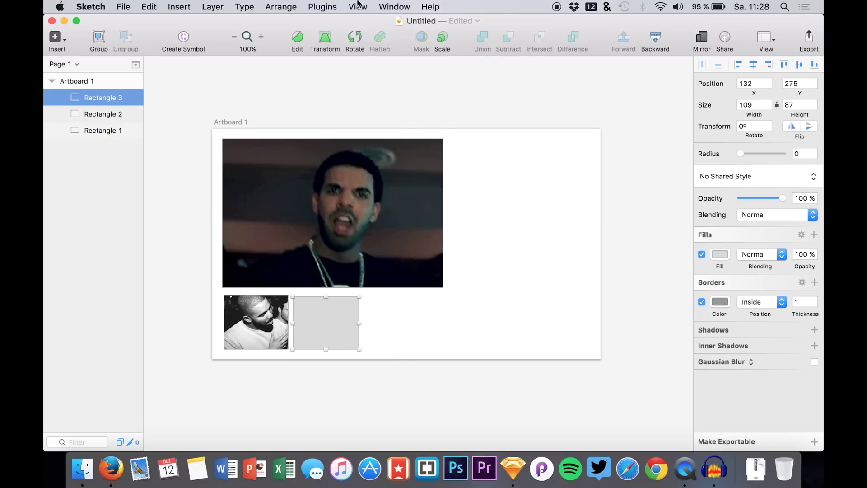
click(322, 6)
mouse_move(364, 22)
mouse_move(533, 36)
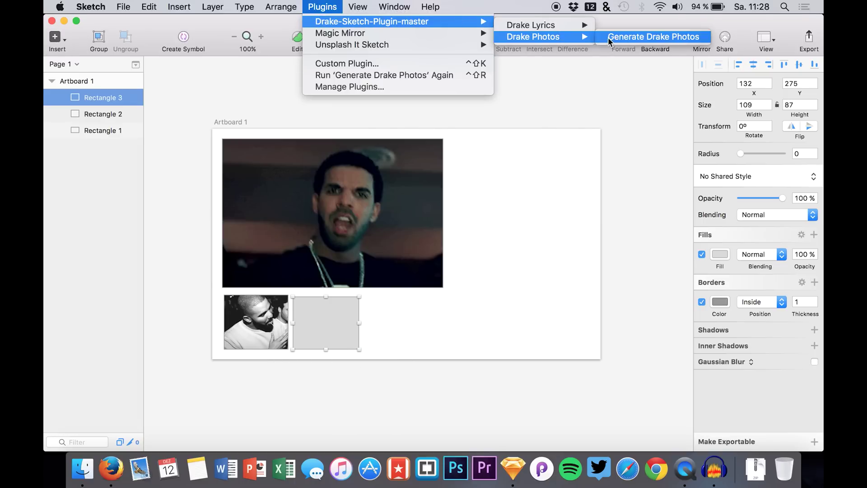
click(641, 35)
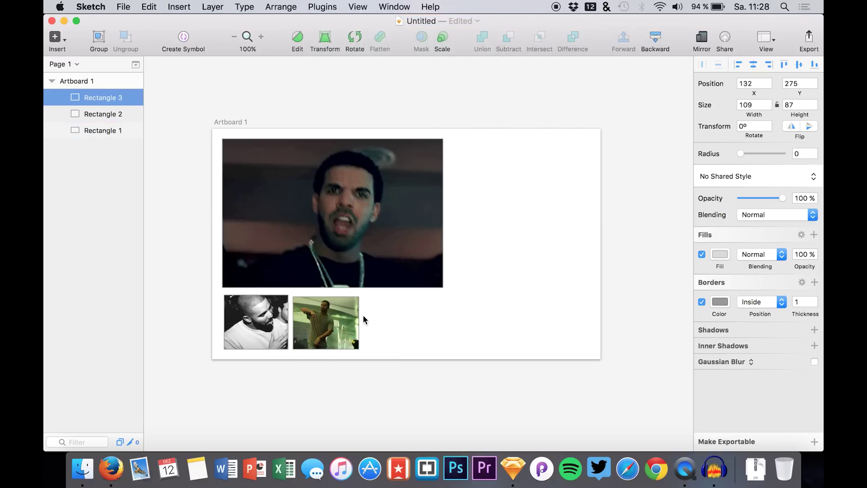
Draw the third thumbnail at the row's right, fill it with a Drake photo, and align it.
key(r)
drag(377, 297, 443, 349)
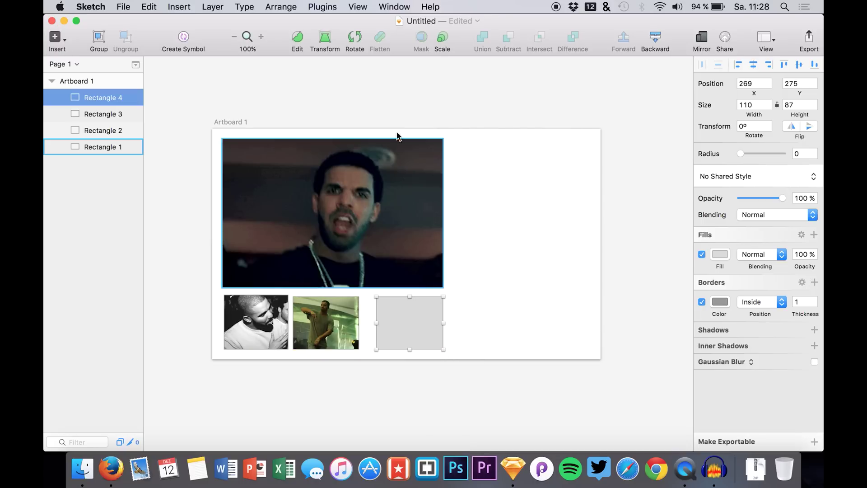
click(358, 6)
mouse_move(331, 6)
mouse_move(427, 22)
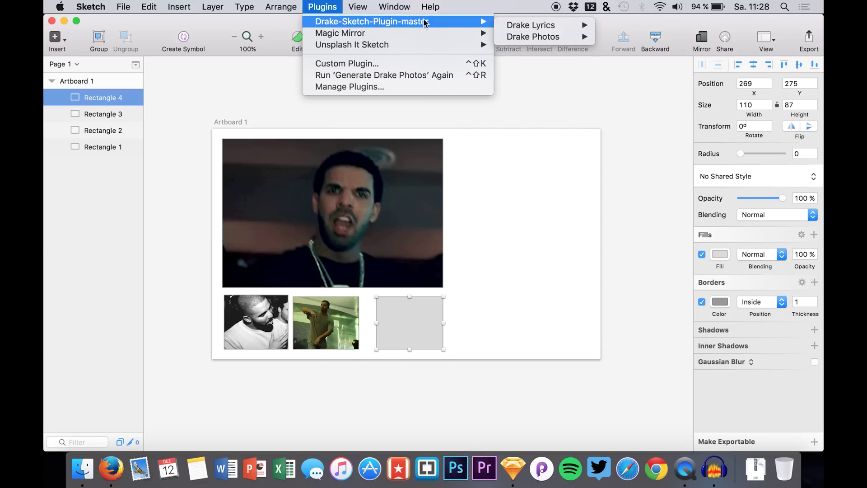
mouse_move(561, 39)
click(624, 36)
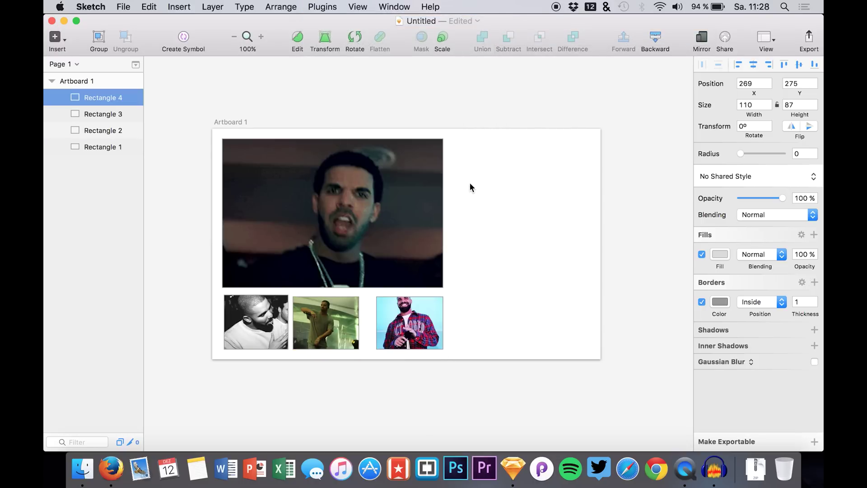
mouse_move(424, 330)
mouse_down()
mouse_move(411, 329)
mouse_move(424, 330)
mouse_up()
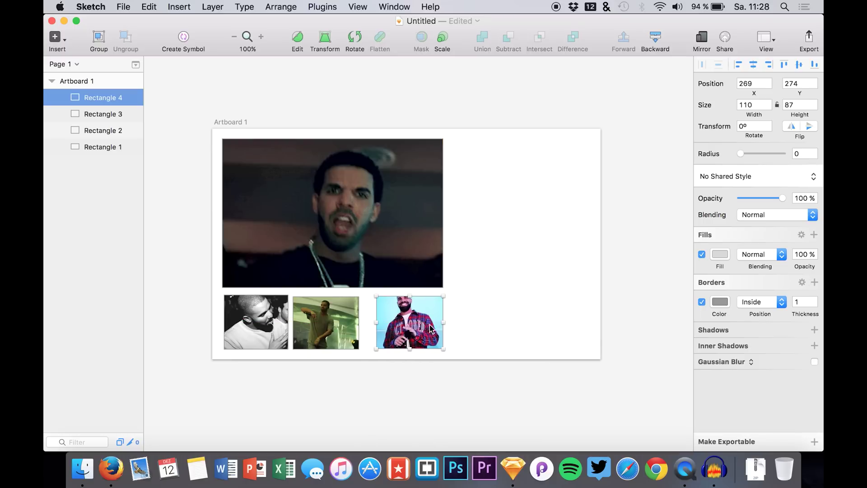
click(507, 166)
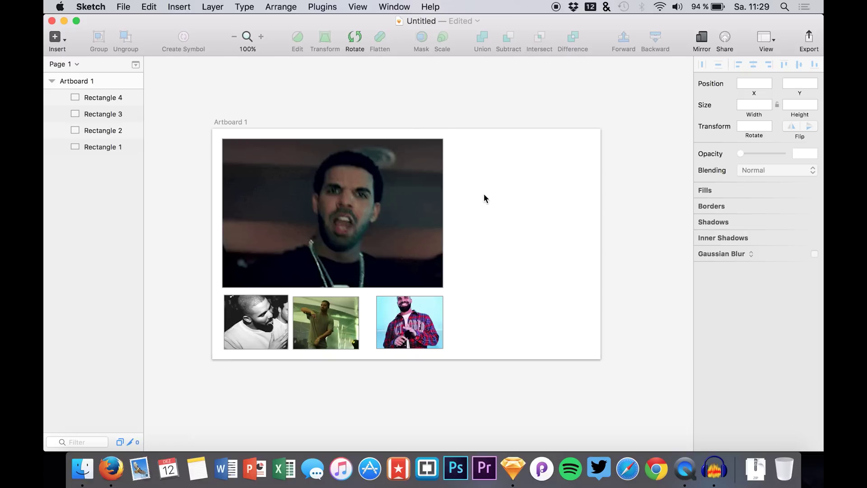
Place a 'Type something' text layer beside the large photo, set in Arial Regular.
key(t)
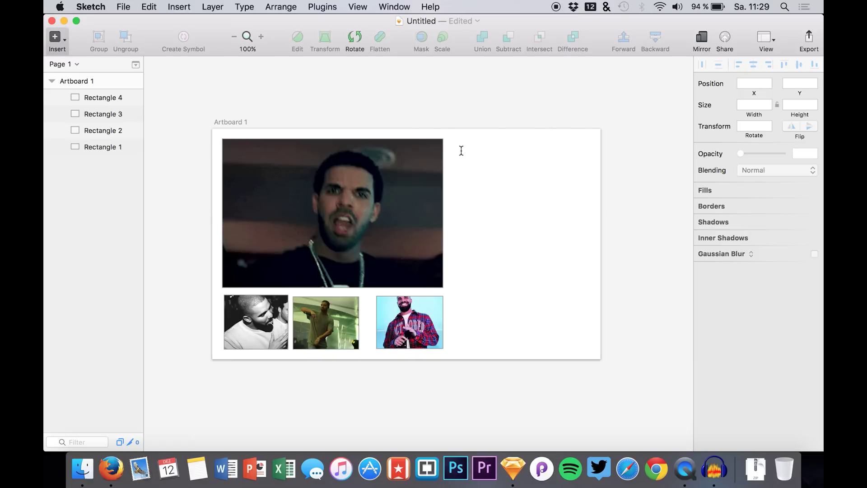
click(459, 150)
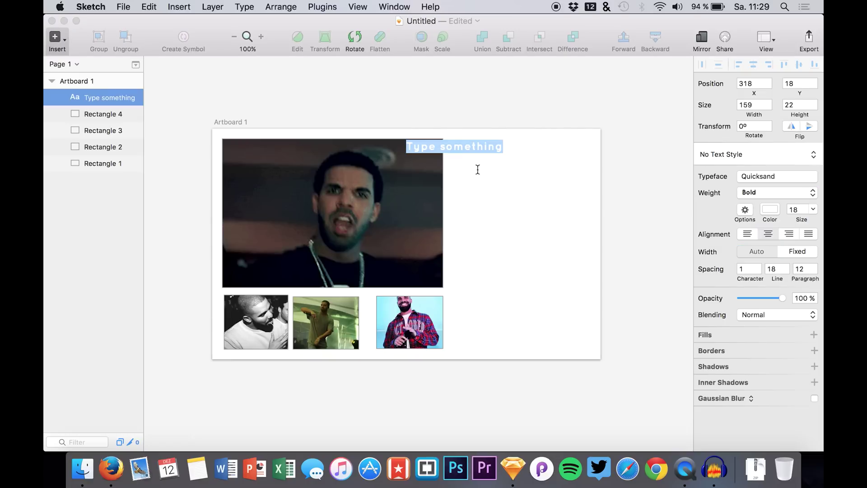
click(771, 211)
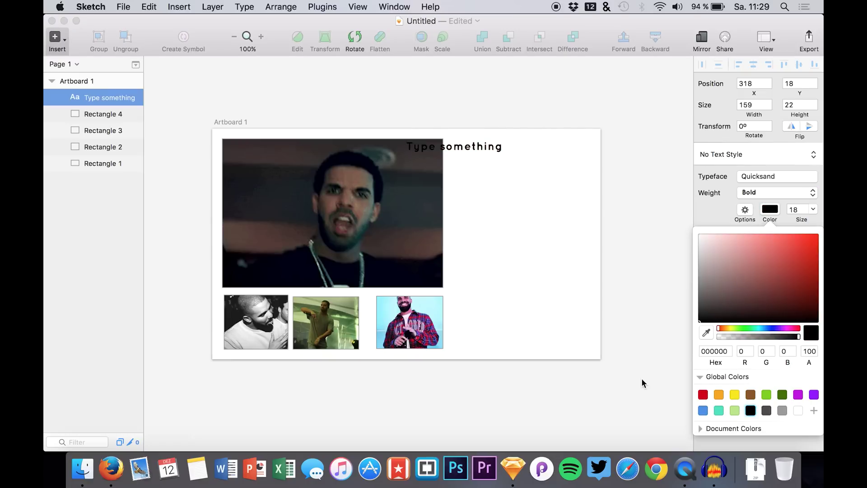
click(752, 179)
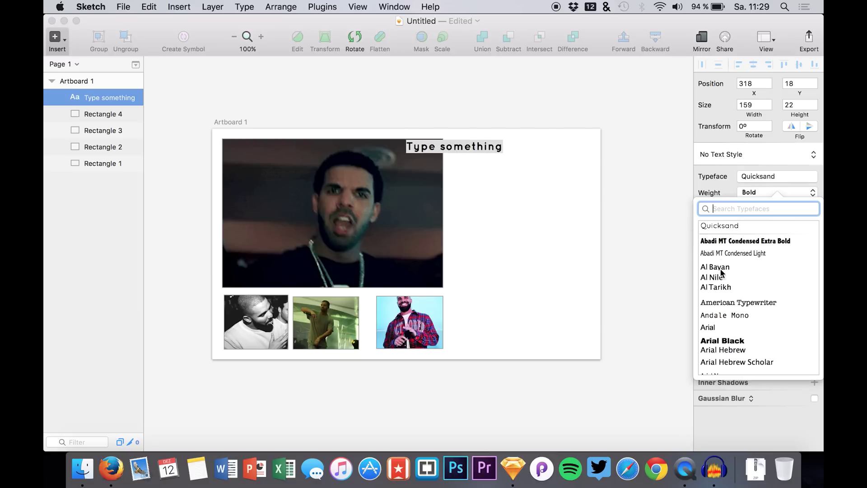
click(718, 328)
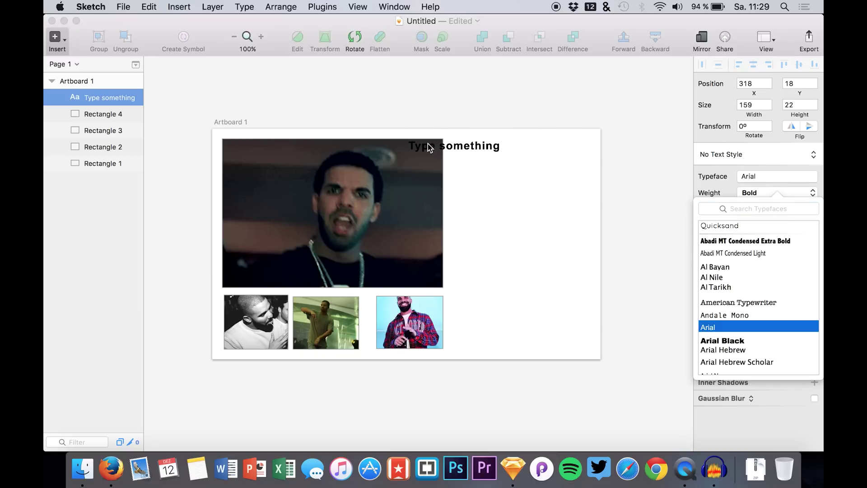
click(761, 193)
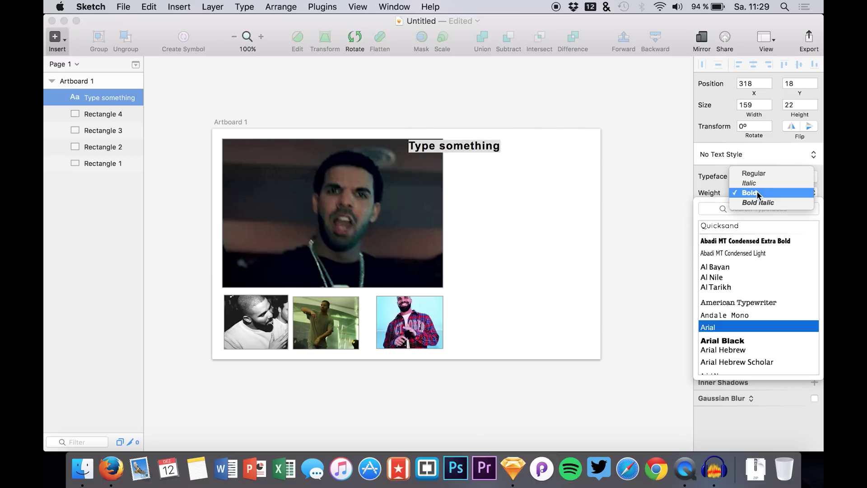
click(754, 182)
click(755, 193)
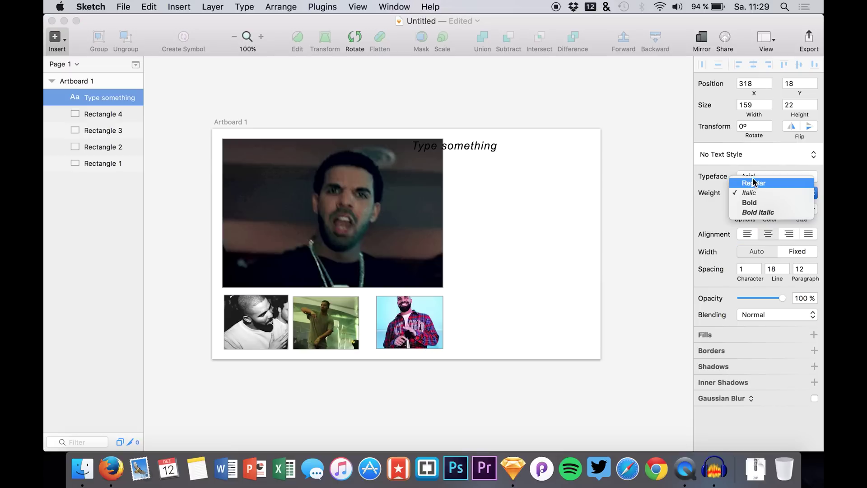
click(754, 180)
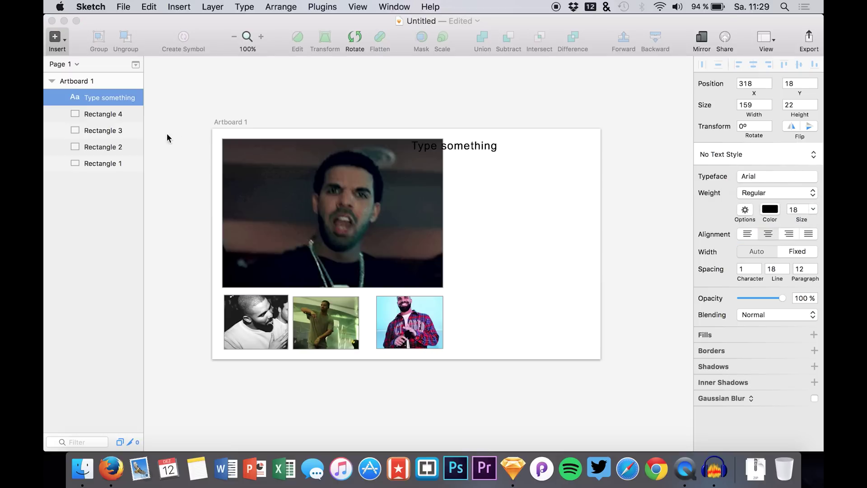
Set the text size to 12 and position it just right of the large photo.
click(490, 204)
drag(478, 145, 519, 148)
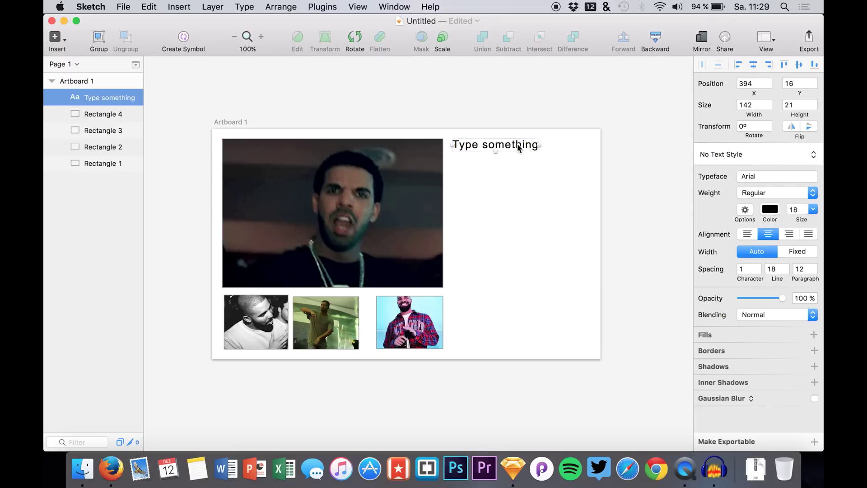
click(813, 209)
click(798, 263)
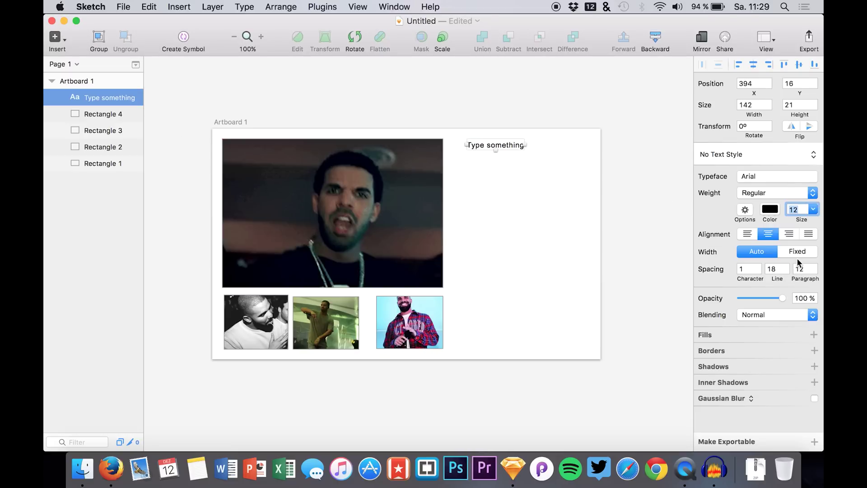
drag(490, 147, 479, 148)
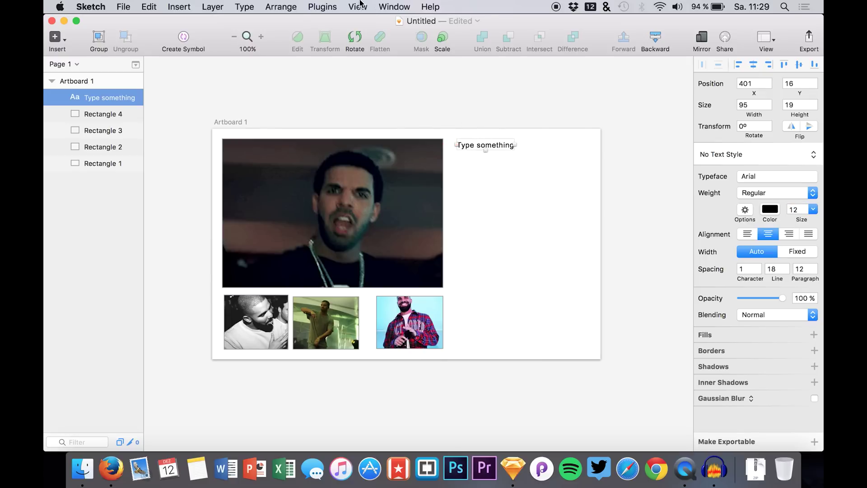
Replace the placeholder via Drake Lyrics > Text > Lyrics > Generate New Lyrics.
click(328, 6)
mouse_move(329, 20)
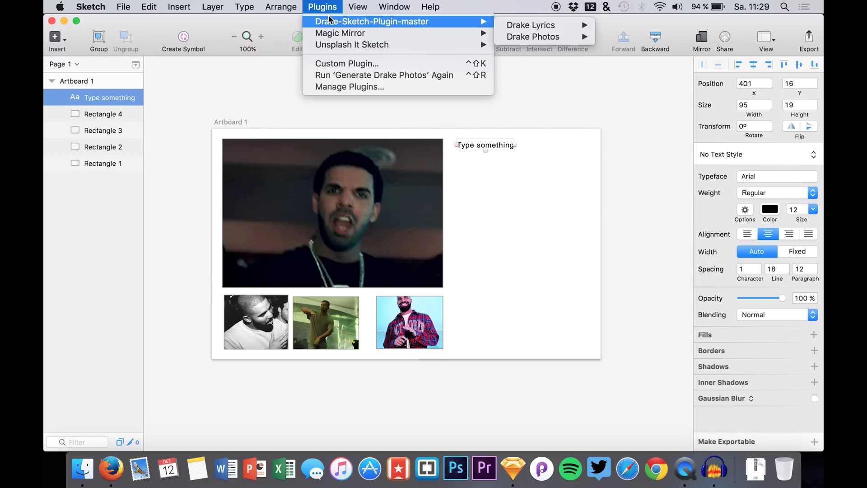
mouse_move(526, 28)
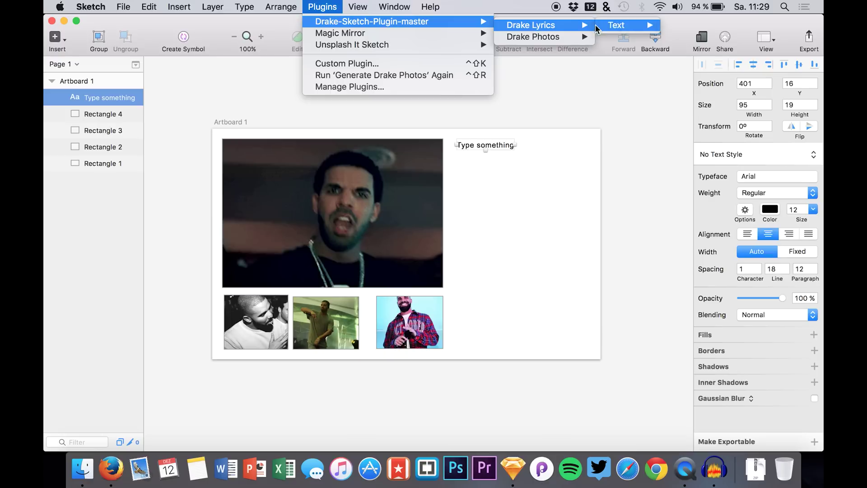
mouse_move(632, 25)
mouse_move(691, 25)
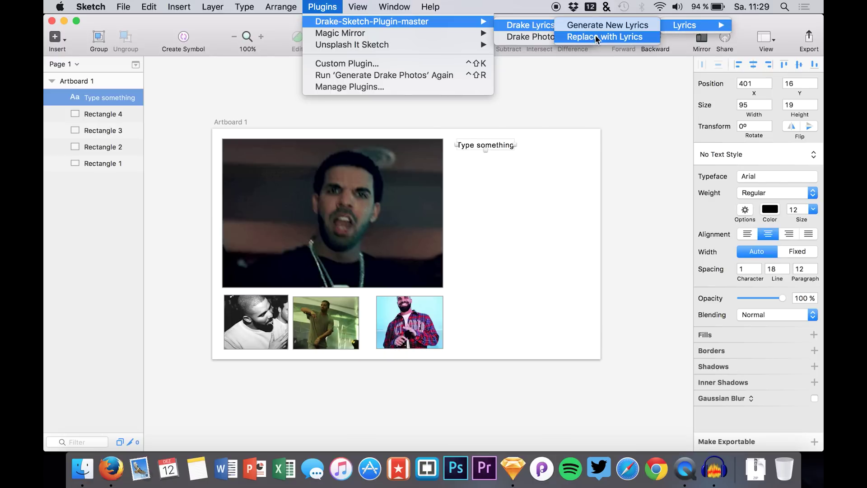
click(613, 26)
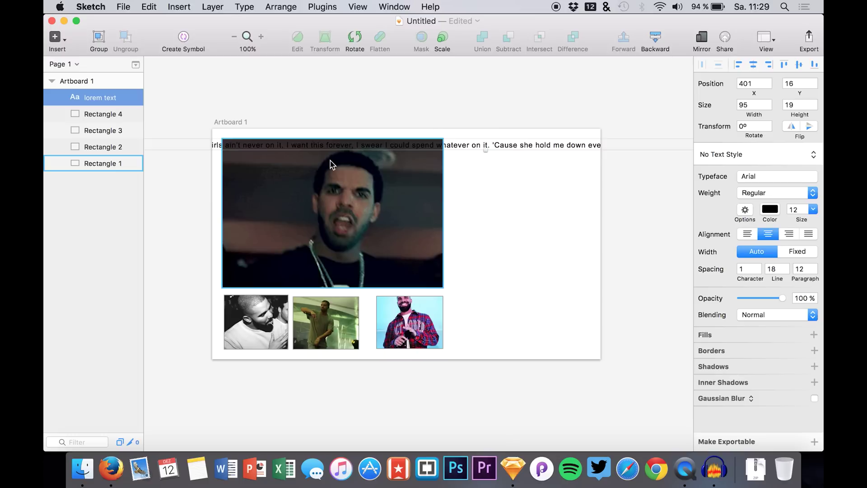
Undo the lyrics back to 'Type something' and drag the text box to fixed width 221.
key(super+z)
drag(517, 145, 589, 193)
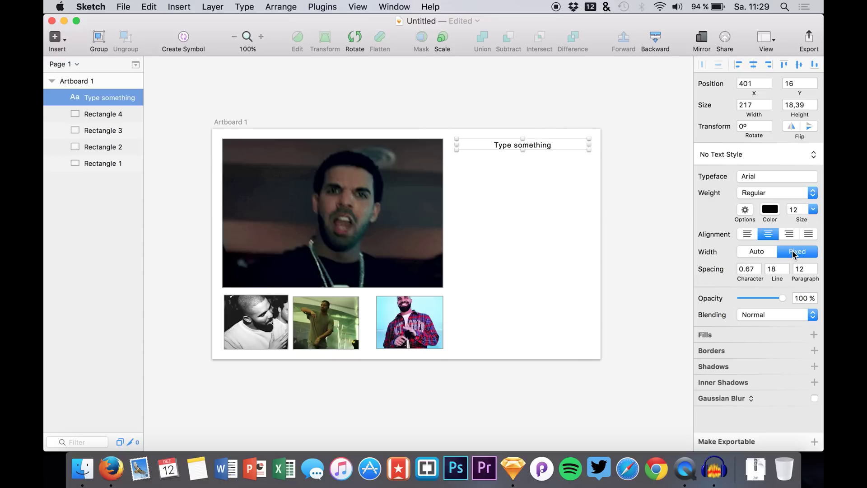
drag(589, 148, 592, 146)
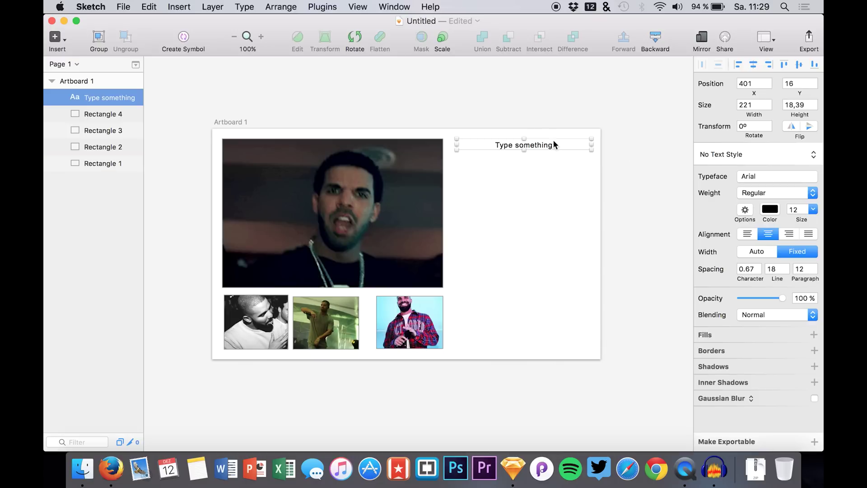
Fill the 221-wide text box with newly generated Drake lyrics from the Drake Sketch plugin.
click(323, 6)
mouse_move(335, 34)
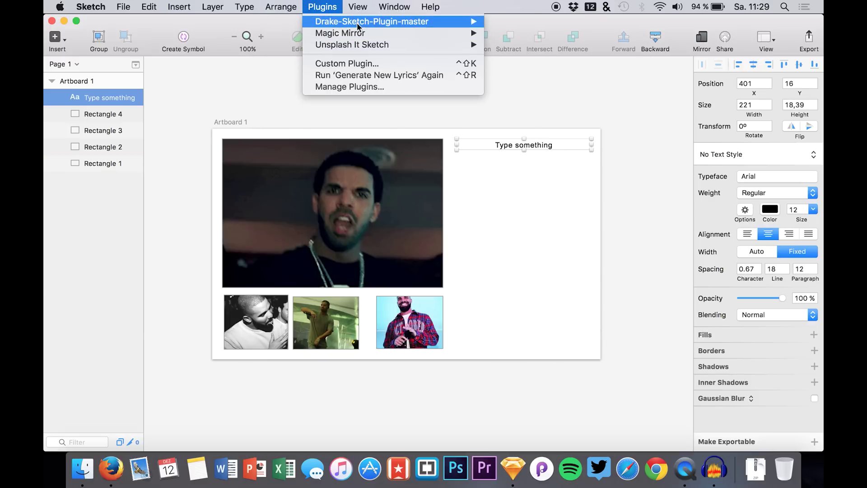
mouse_move(356, 21)
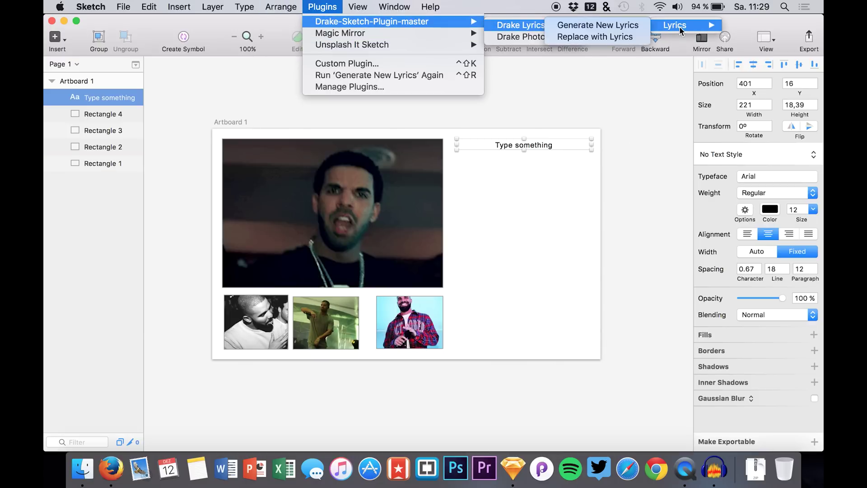
click(596, 23)
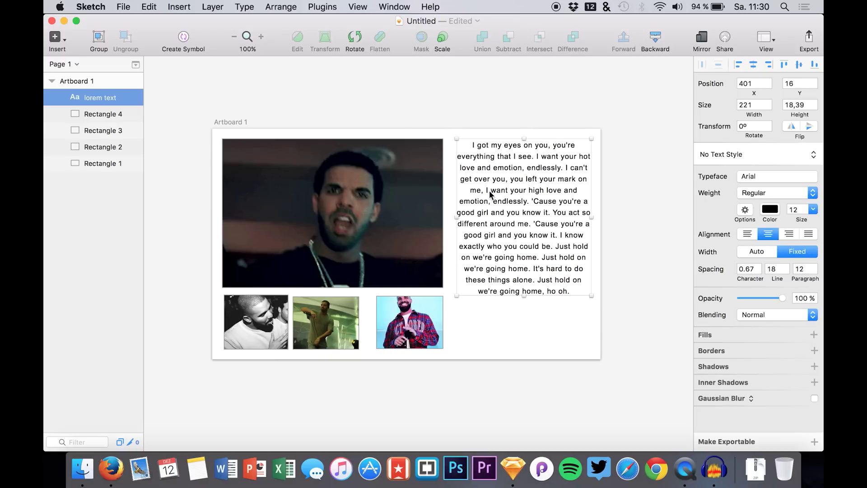